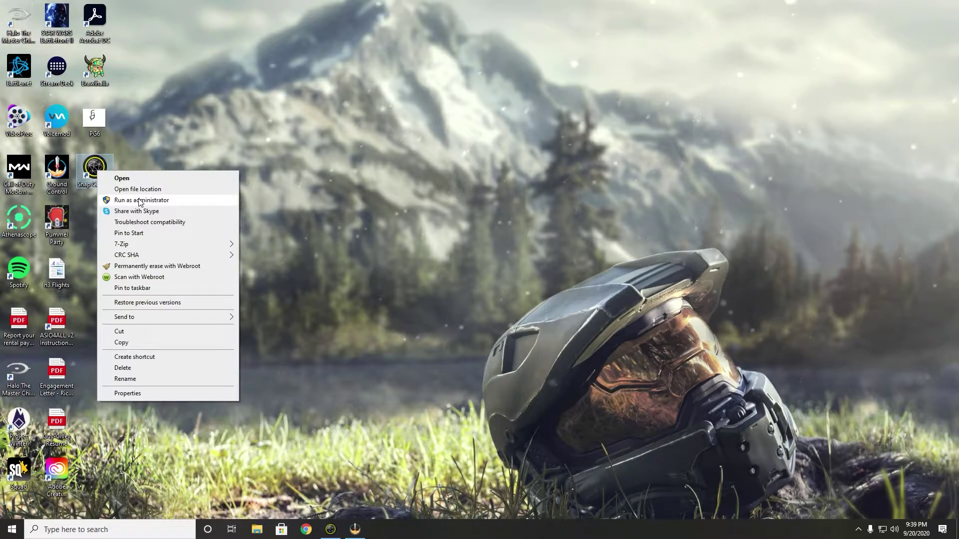
Run Snap Camera as administrator and search its lenses for "Face Tracking".
left_click(148, 201)
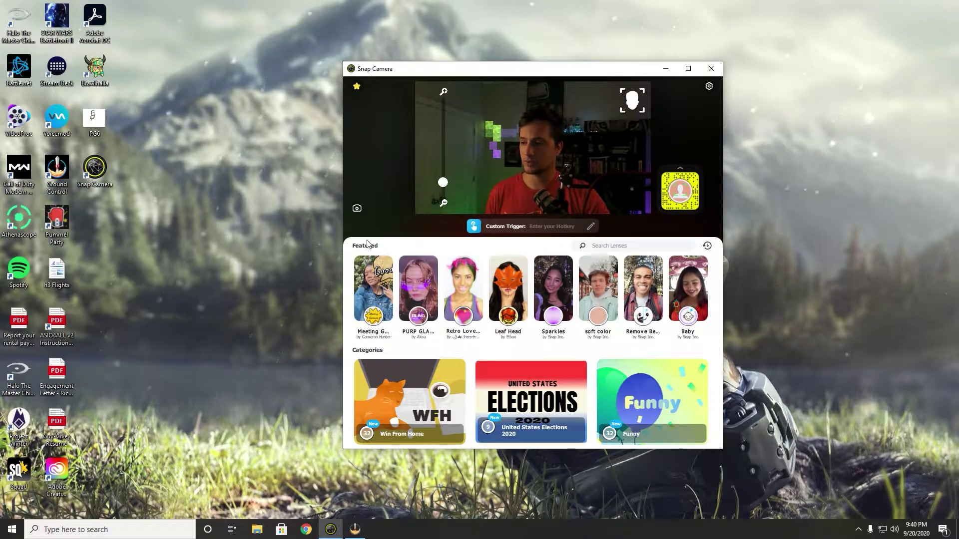
left_click(608, 247)
type("Fa")
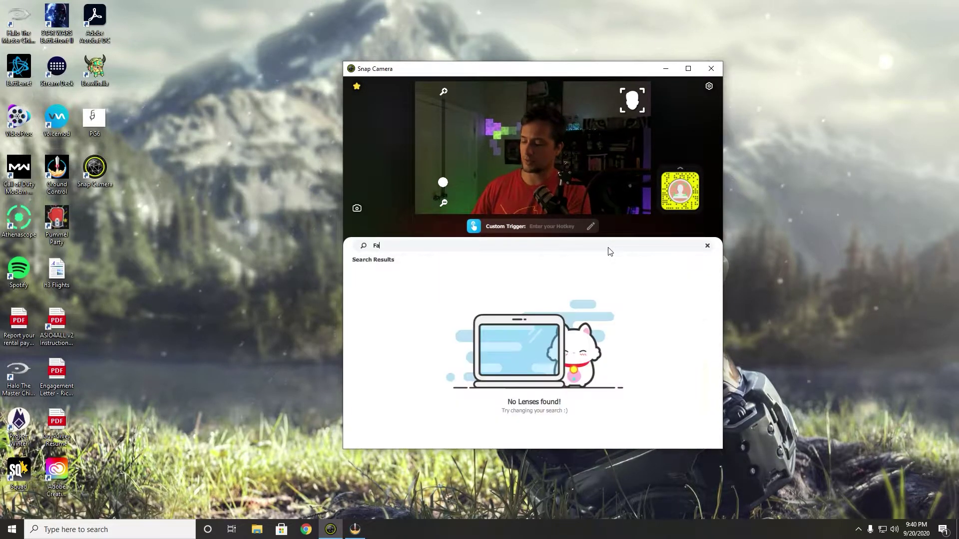
type("ce Tra")
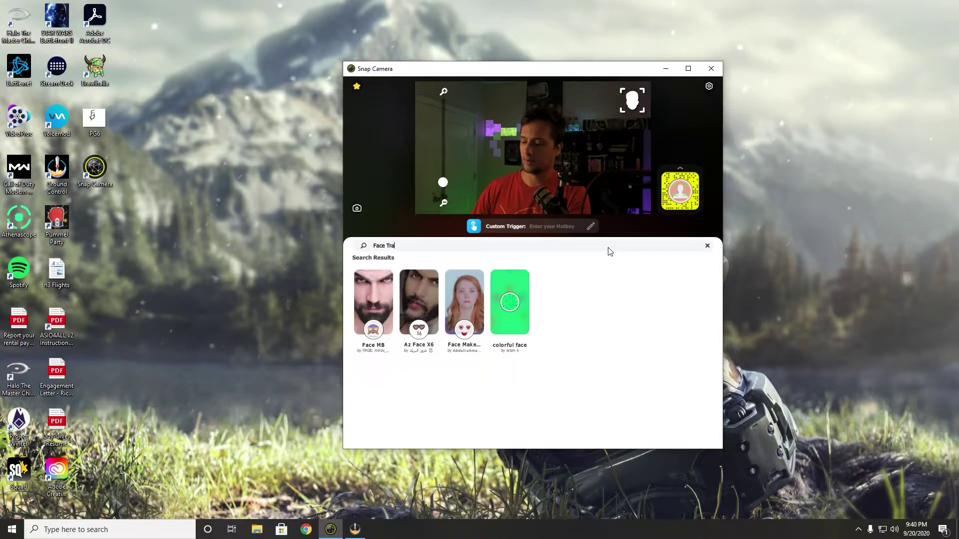
type("cking")
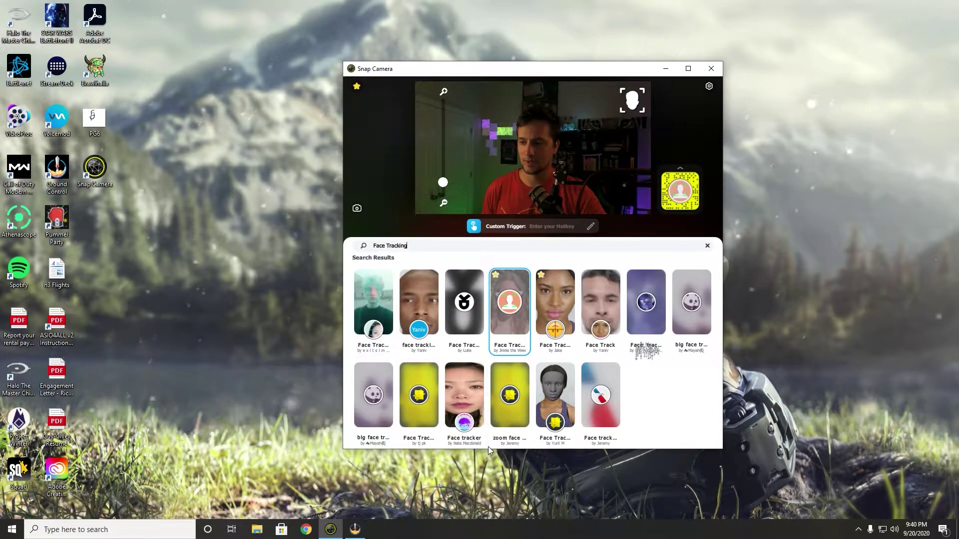
Check the favorite lenses and deselect the active Face Tracking lens with the orange person icon.
left_click(357, 86)
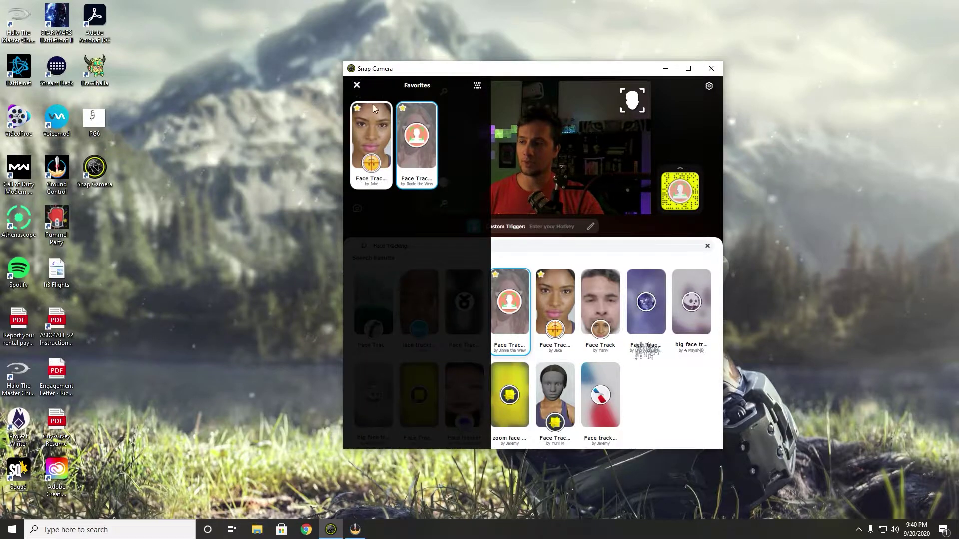
left_click(402, 108)
left_click(517, 287)
left_click(496, 277)
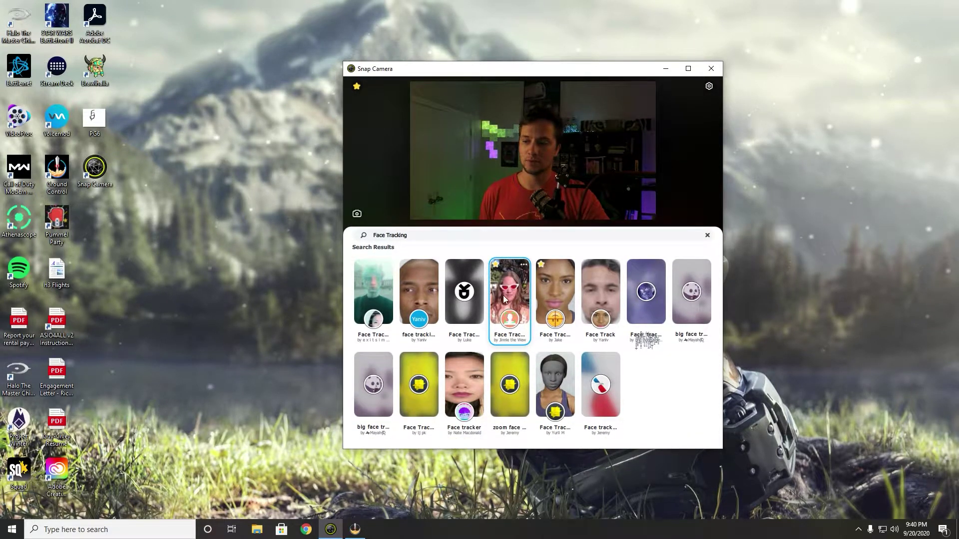
Apply the starred Face Tracking lens with the orange person icon, try its body tracking mode, and zoom the camera out fully.
left_click(508, 297)
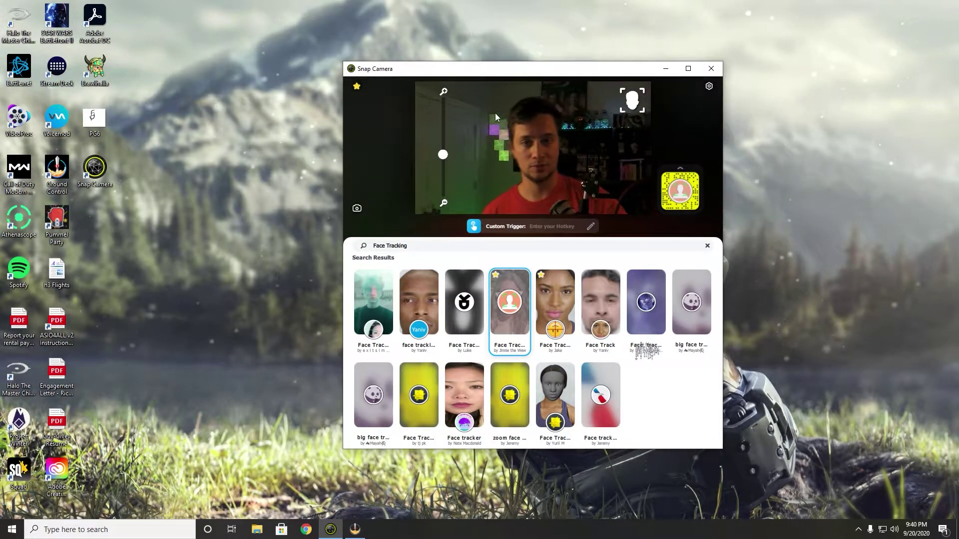
left_click(633, 102)
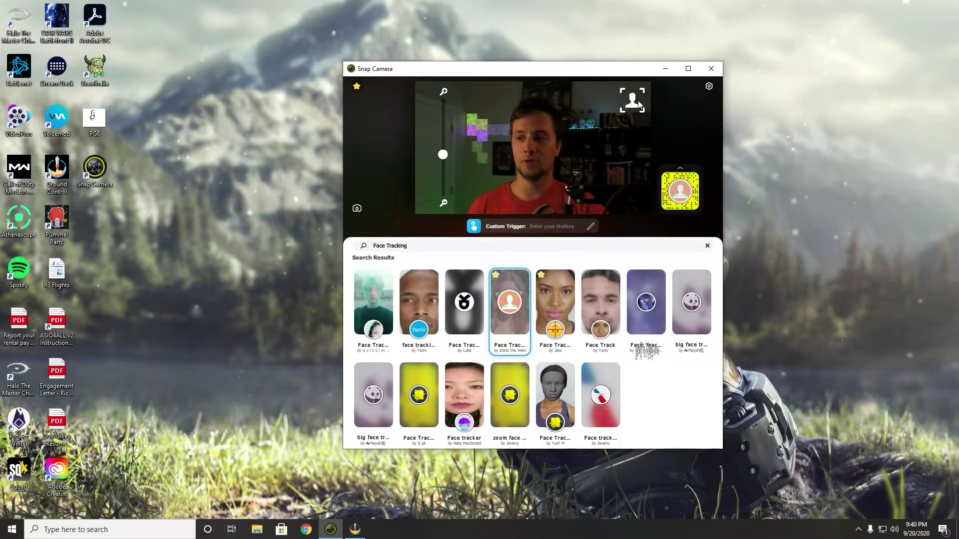
left_click_drag(443, 159, 443, 204)
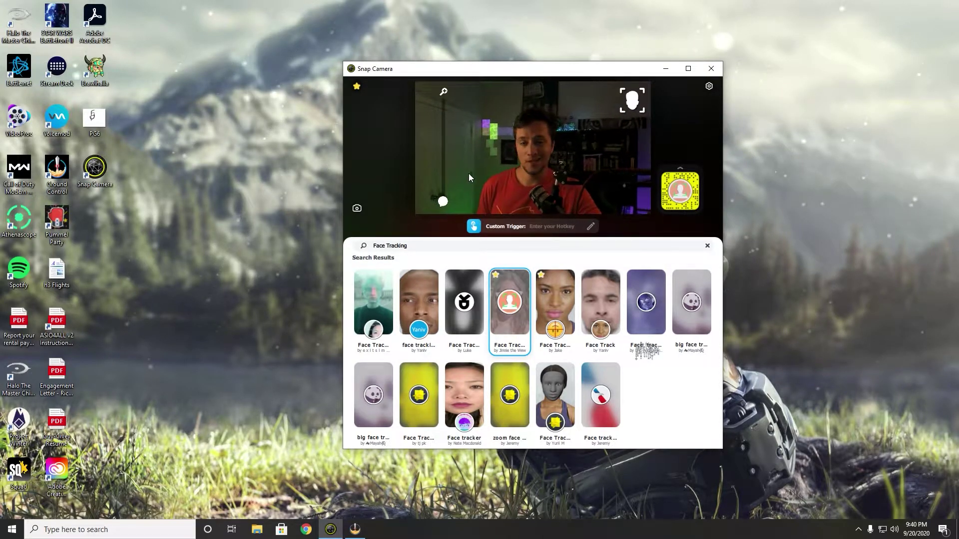
Minimize Snap Camera, switch to OBS and add a scene named "Snap Camera 2".
left_click(665, 69)
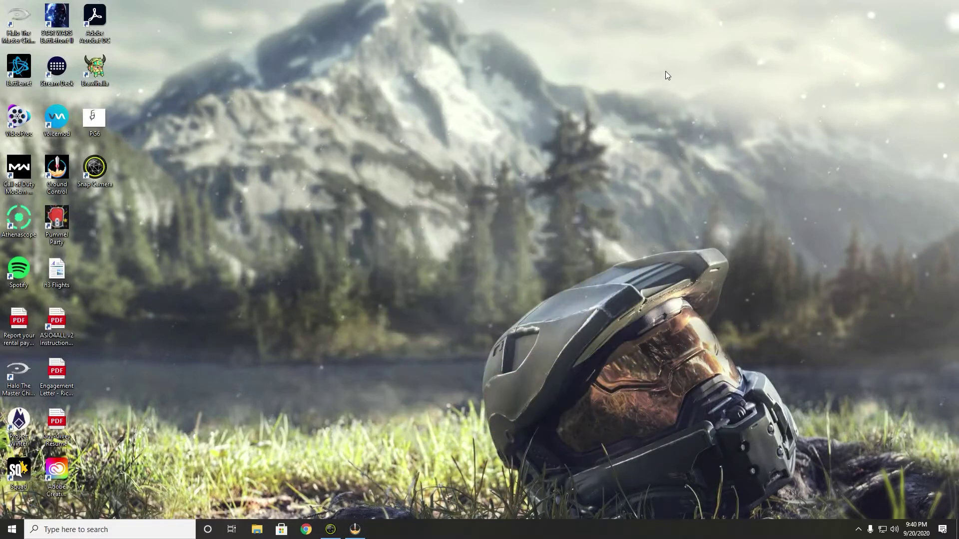
left_click(355, 530)
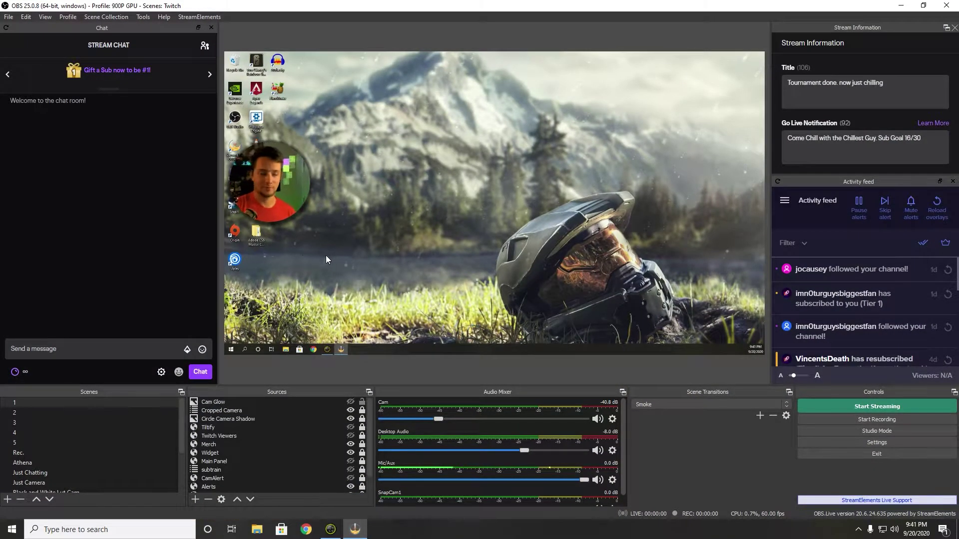
scroll(79, 449, "down", 1)
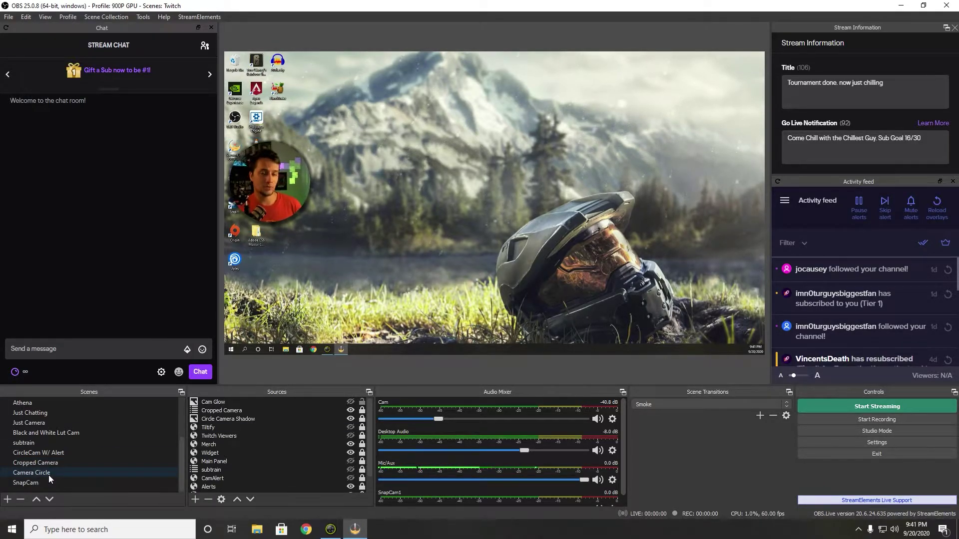
left_click(8, 499)
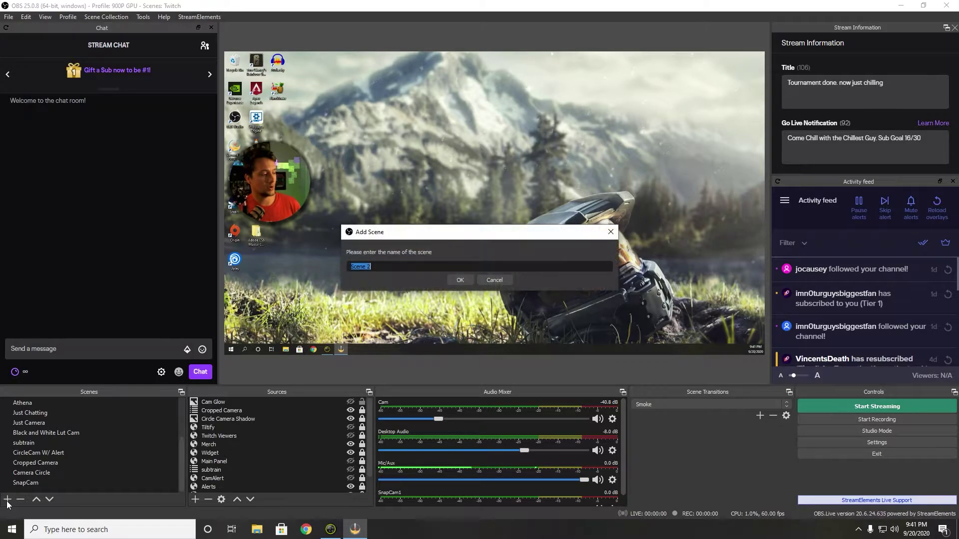
type("Snap Camera")
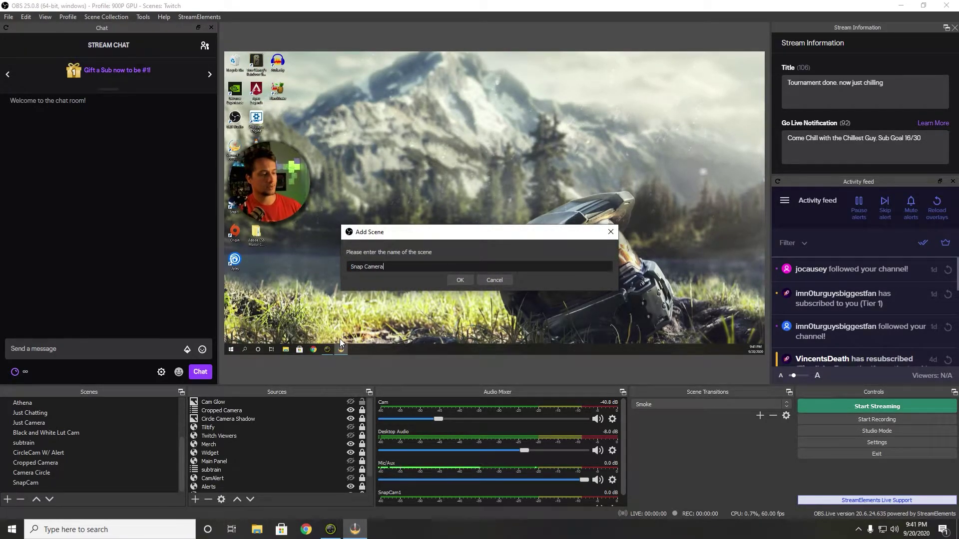
type(" 2")
key("Return")
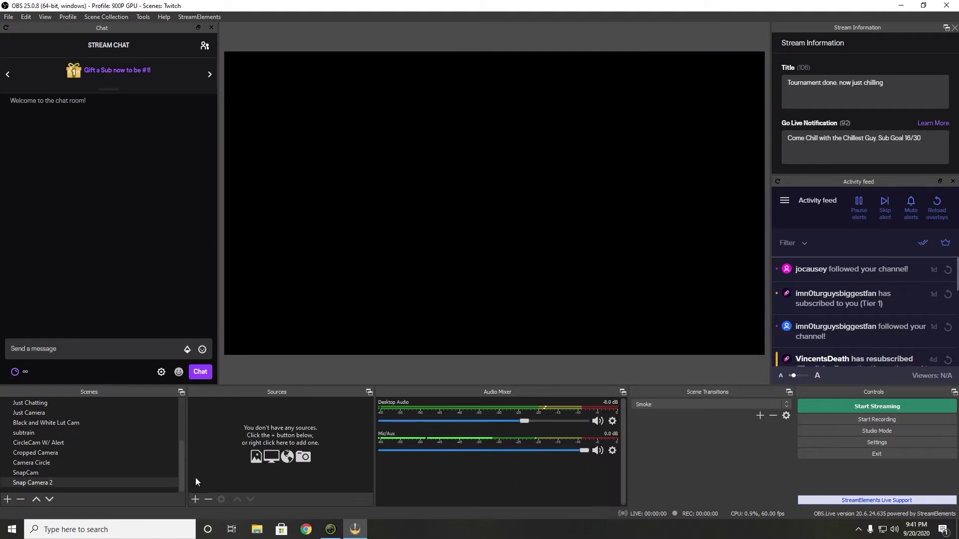
Add a video capture device source named "Snap Cam2" that uses the Snap Camera device.
left_click(195, 502)
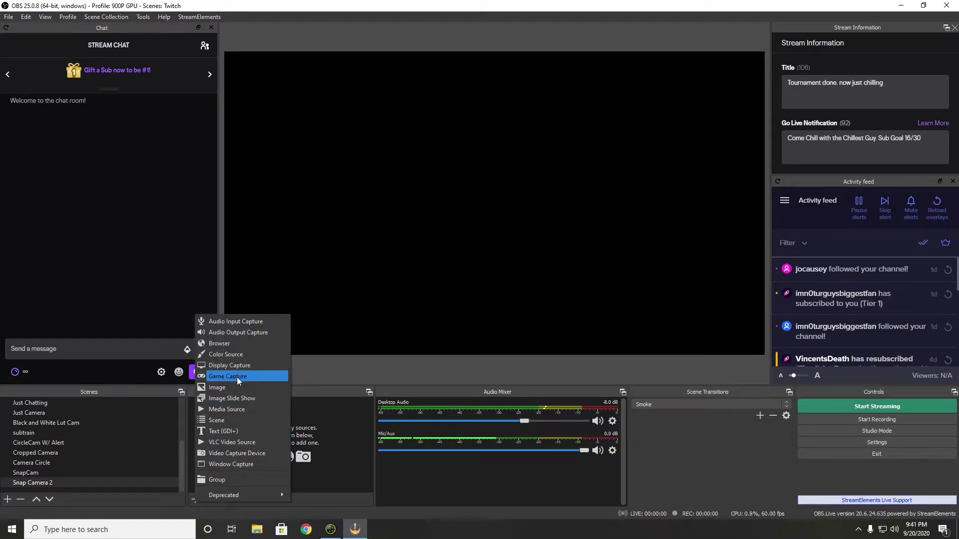
left_click(240, 454)
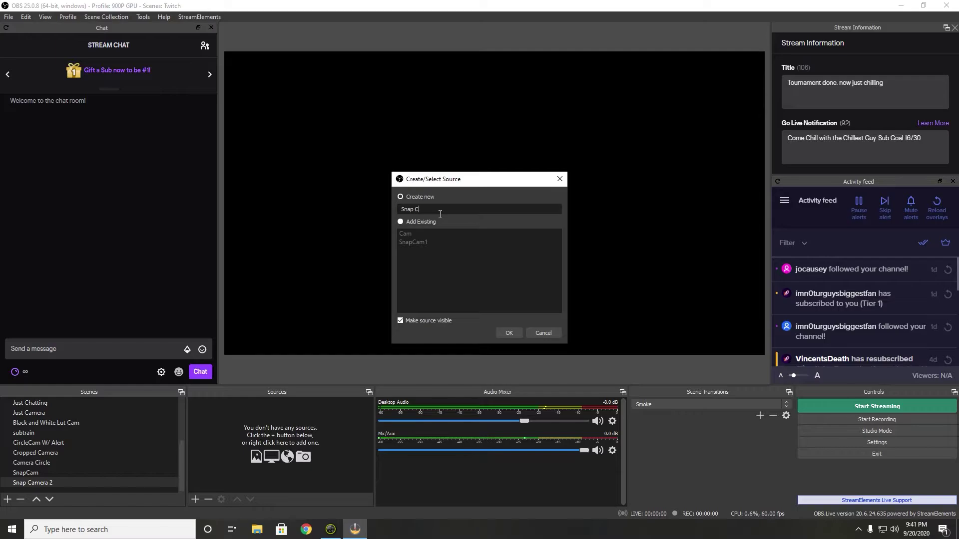
left_click(509, 333)
left_click(409, 282)
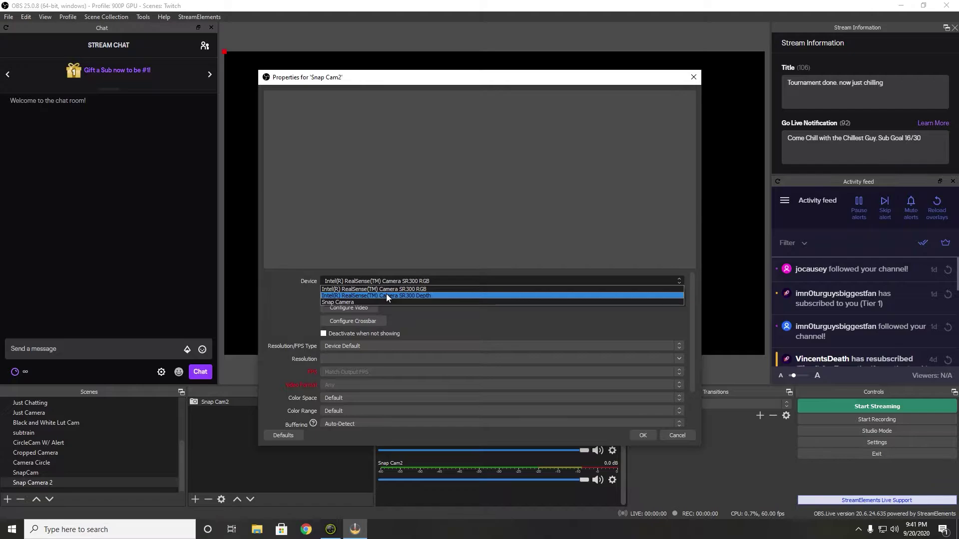
left_click(345, 302)
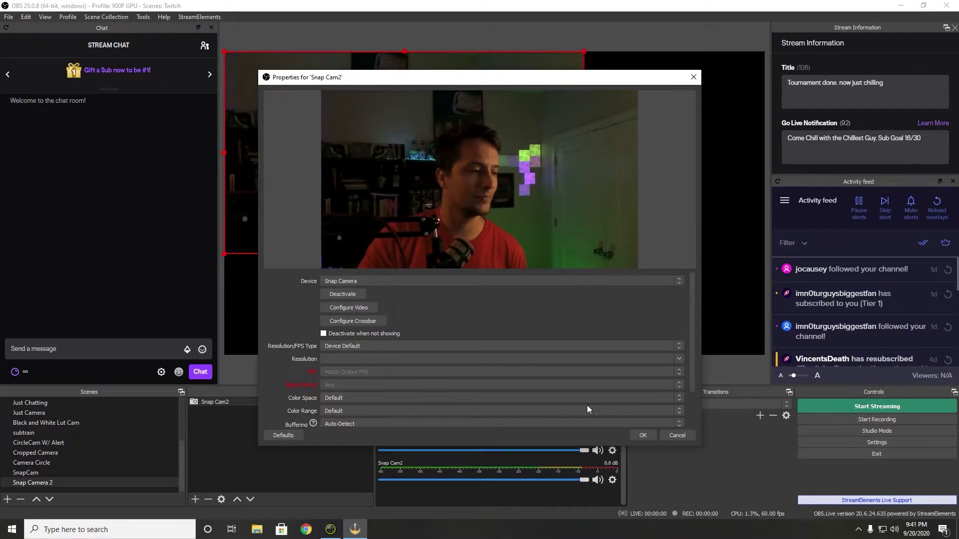
scroll(436, 374, "down", 3)
scroll(438, 366, "up", 3)
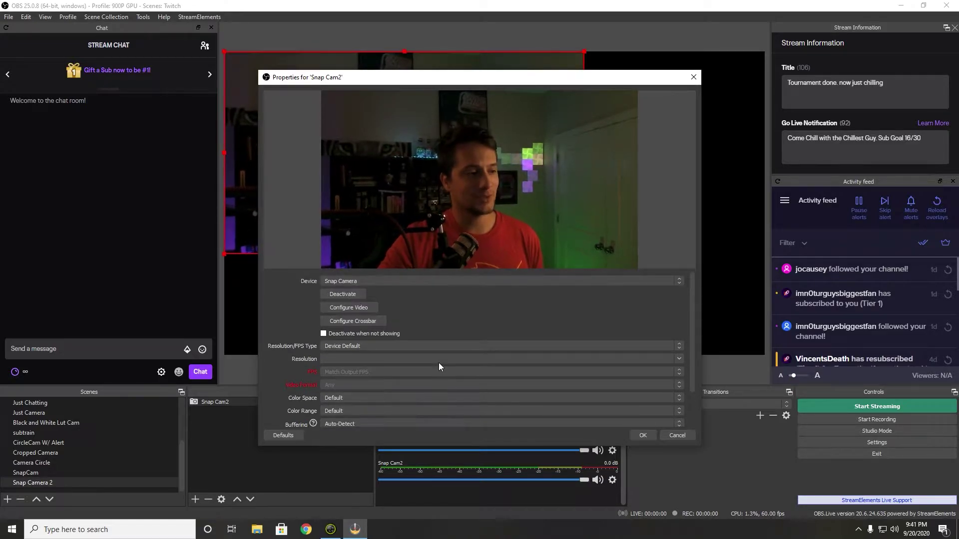
left_click(643, 434)
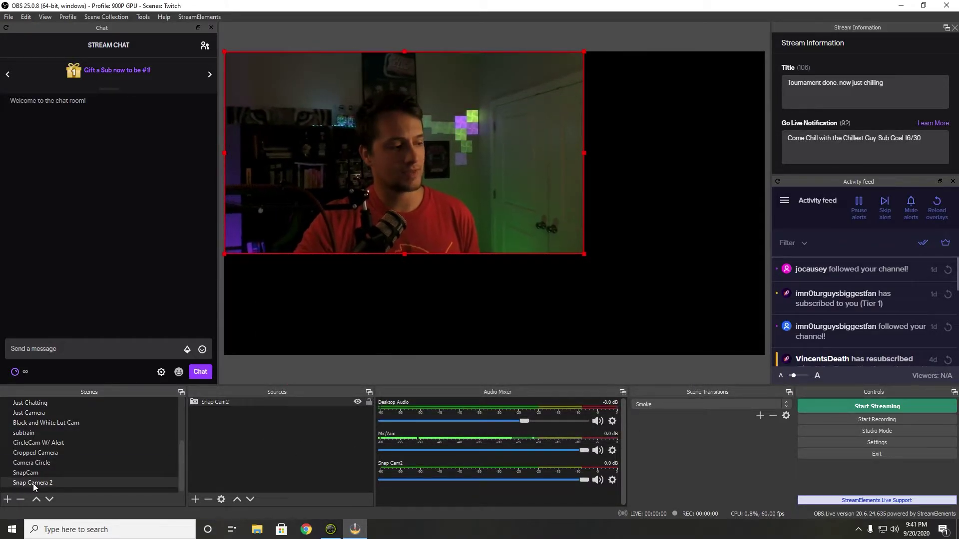
Add the existing Snap Camera 2 scene as a source in scene 1.
scroll(40, 463, "up", 3)
left_click(35, 405)
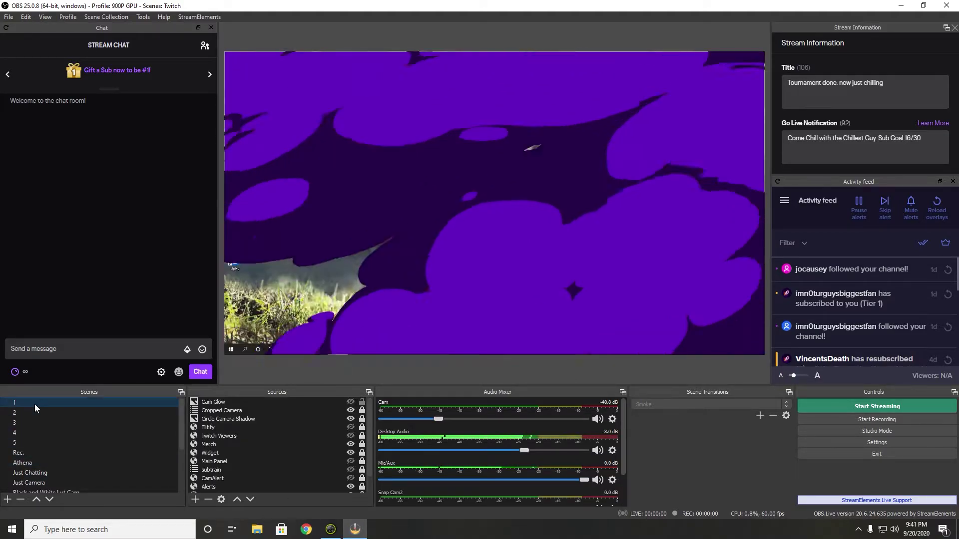
scroll(240, 457, "down", 1)
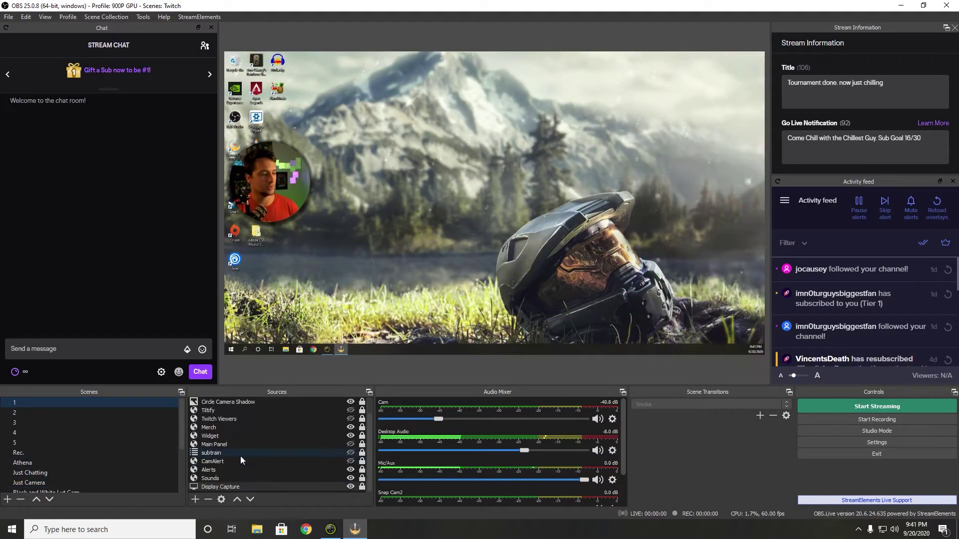
left_click(195, 500)
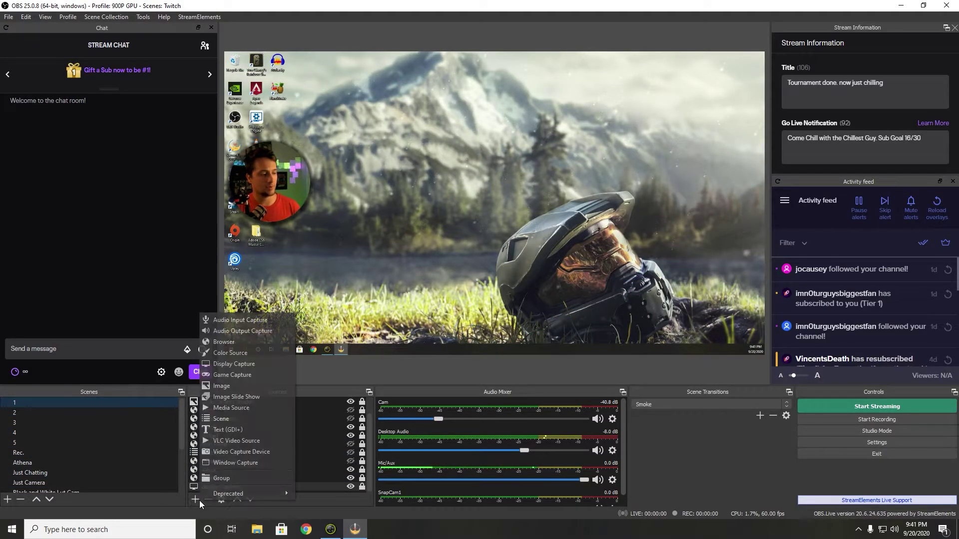
left_click(231, 424)
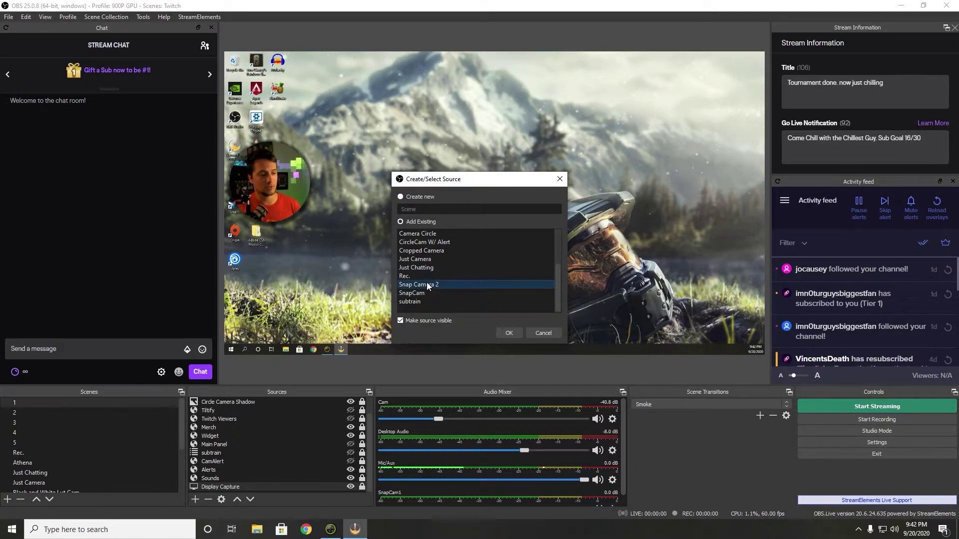
left_click(507, 332)
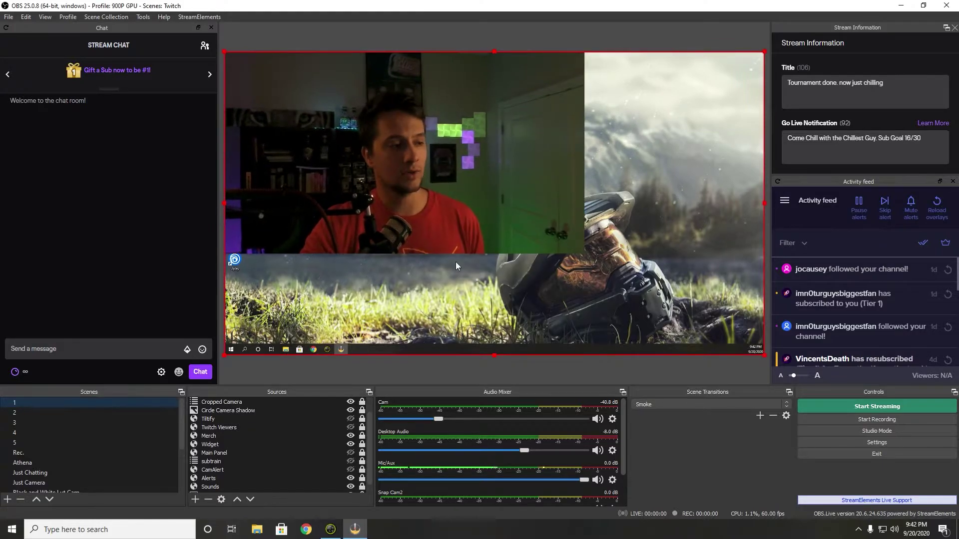
Shrink the nested Snap Camera 2 source and move it over the helmet area of the canvas.
left_click_drag(405, 177, 389, 171)
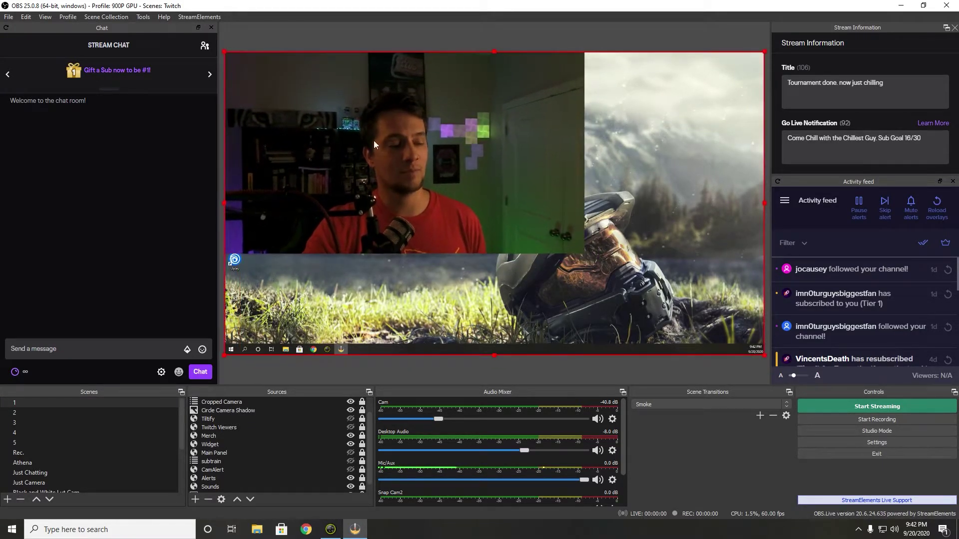
left_click_drag(225, 59, 471, 188)
left_click_drag(541, 236, 581, 154)
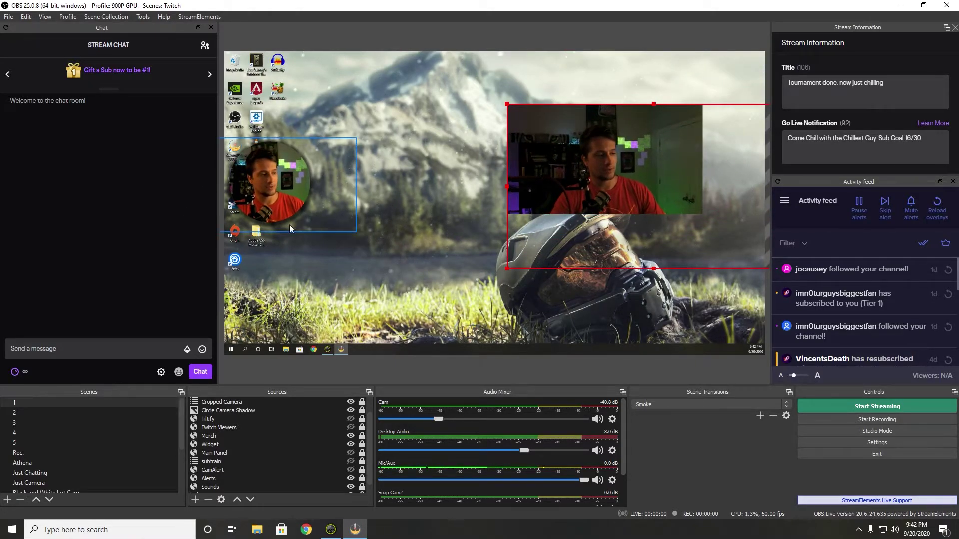
Remove the Snap Camera 2 source from scene 1 and delete the Snap Camera 2 scene.
key("Delete")
left_click(523, 277)
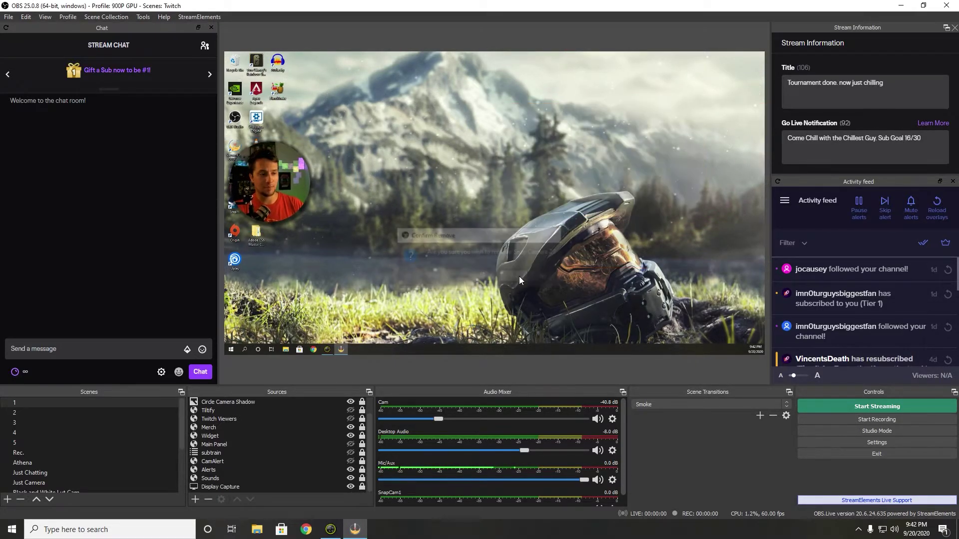
scroll(58, 478, "down", 3)
left_click(32, 481)
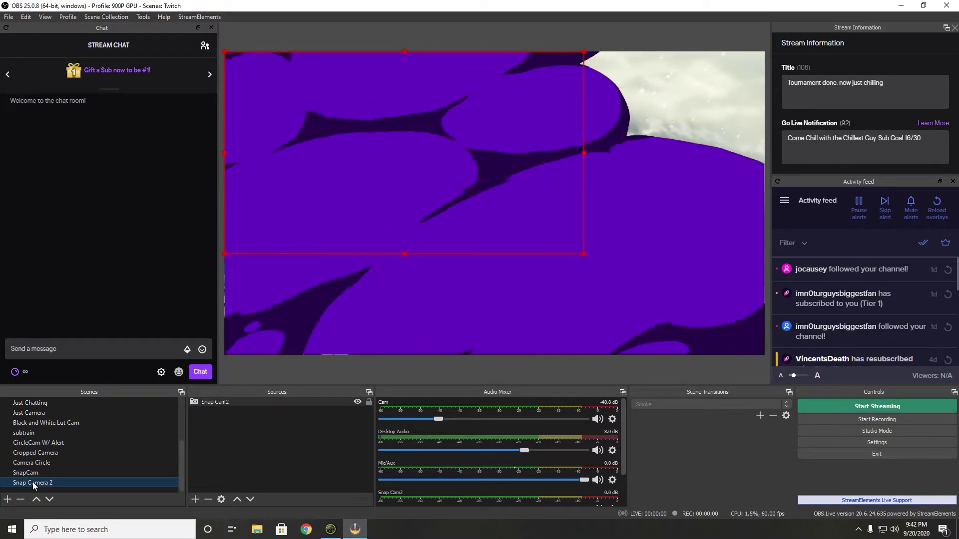
key("Delete")
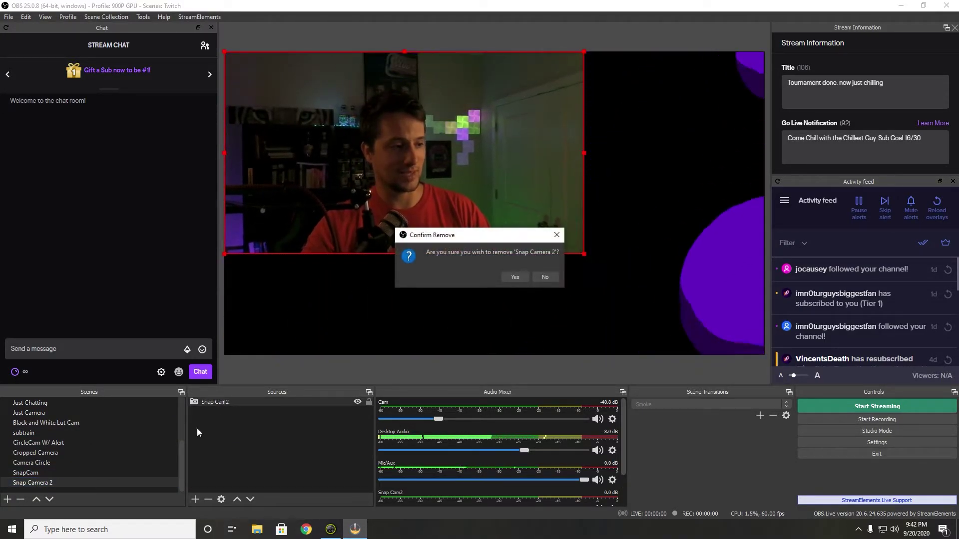
left_click(516, 277)
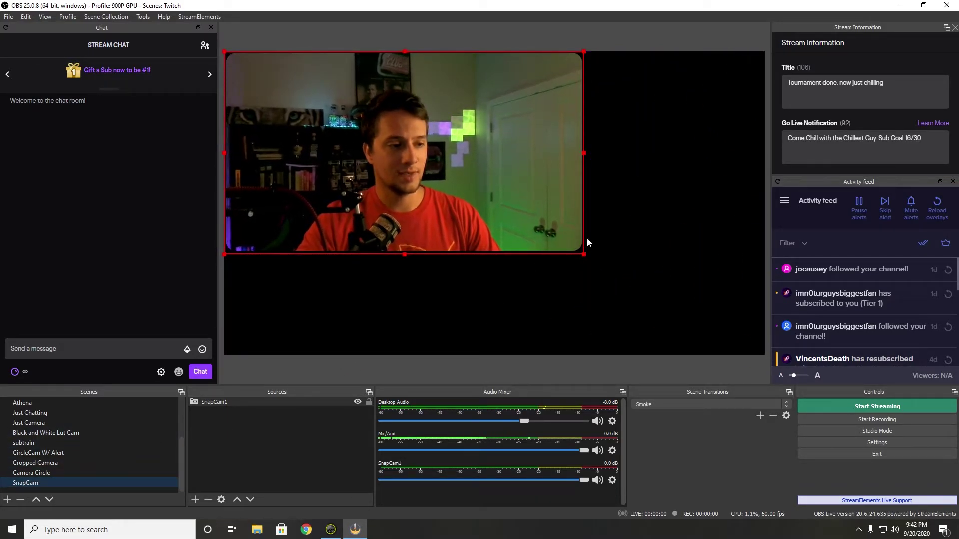
Open the filters of the SnapCam1 source and review the Image Mask/Blend settings.
right_click(246, 402)
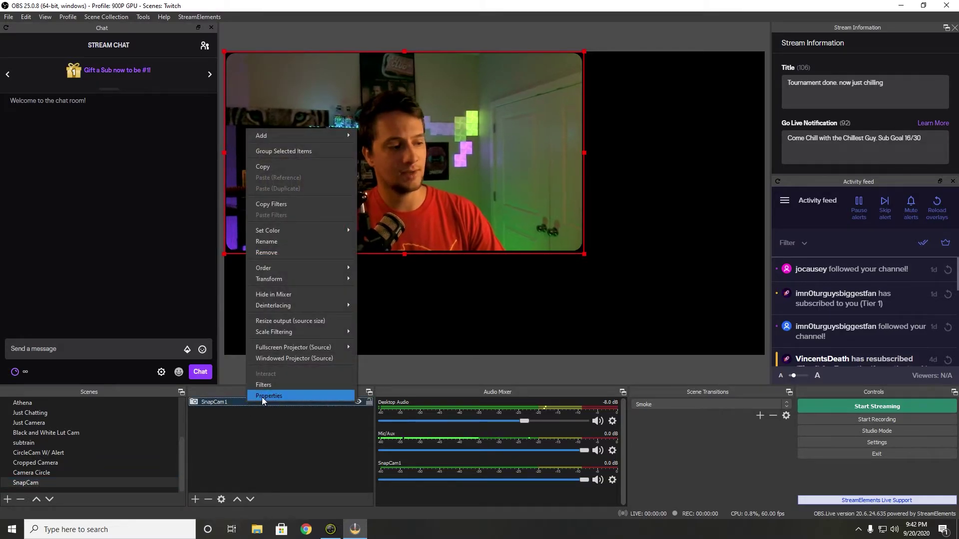
left_click(274, 385)
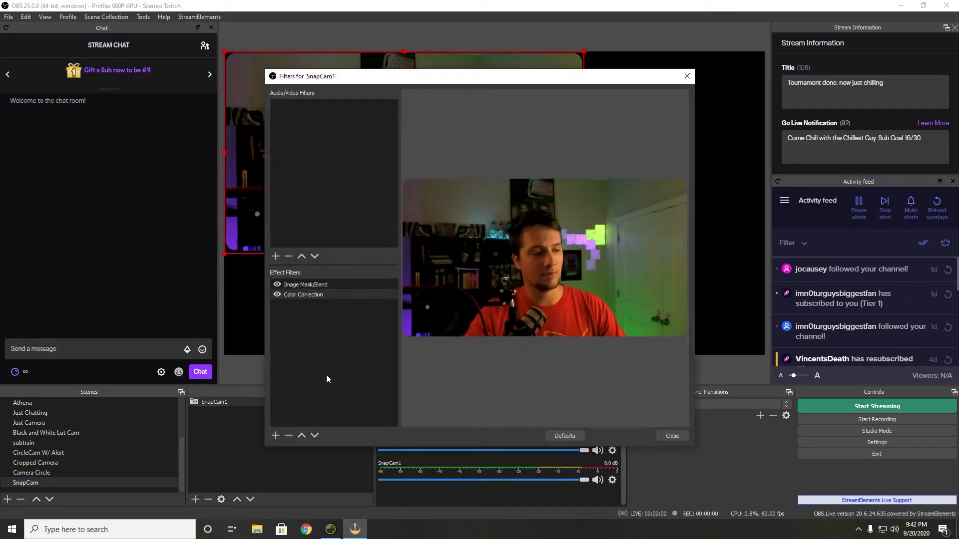
left_click(315, 285)
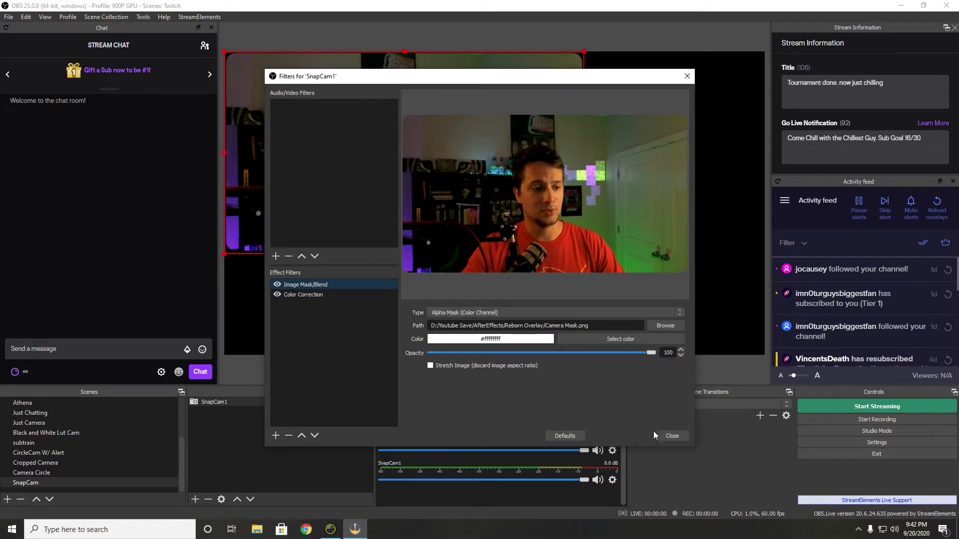
Leave the SnapCam1 filters, switch to the Cropped Camera scene and reposition the camera source so the face sits within the circle.
left_click(669, 437)
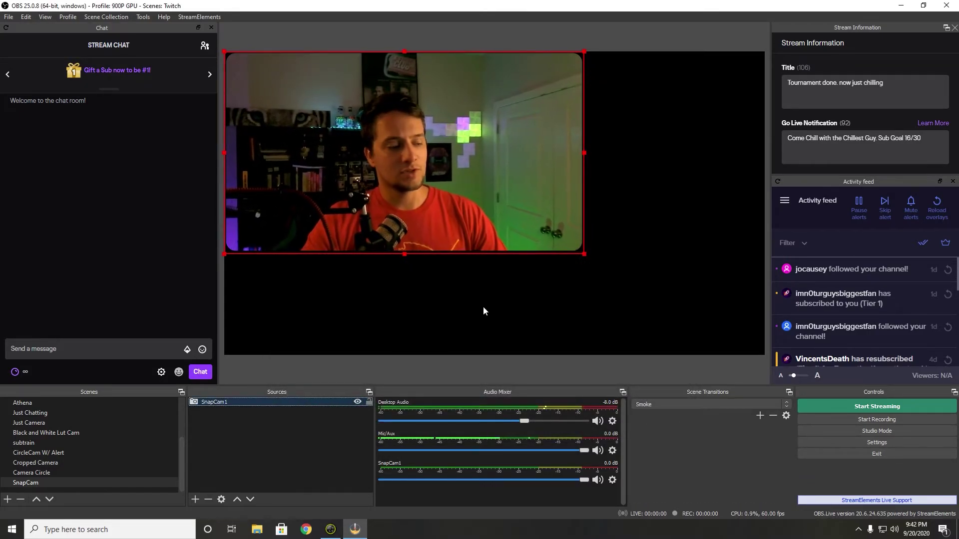
left_click(51, 463)
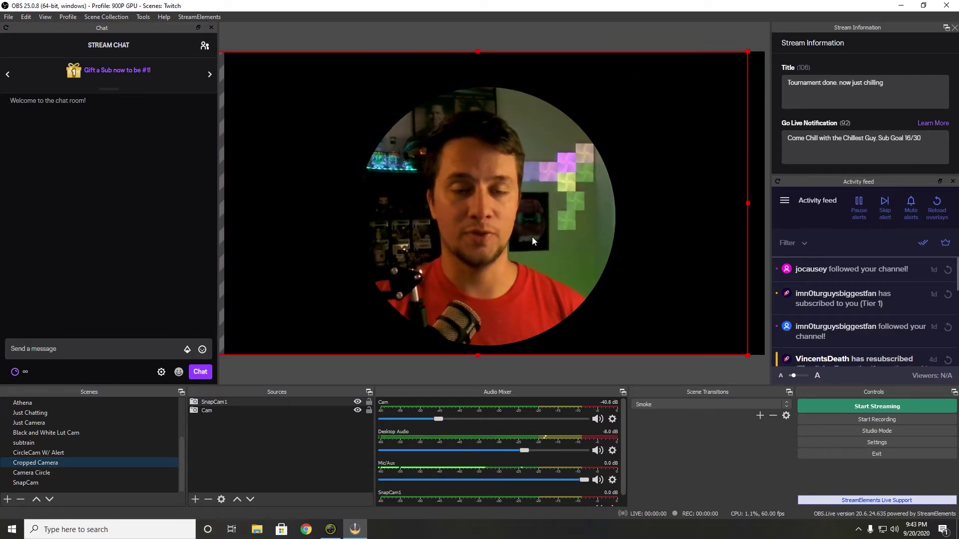
mouse_move(532, 211)
left_mouse_down()
mouse_move(532, 197)
mouse_move(607, 246)
mouse_move(523, 262)
mouse_move(479, 223)
mouse_move(540, 214)
left_mouse_up()
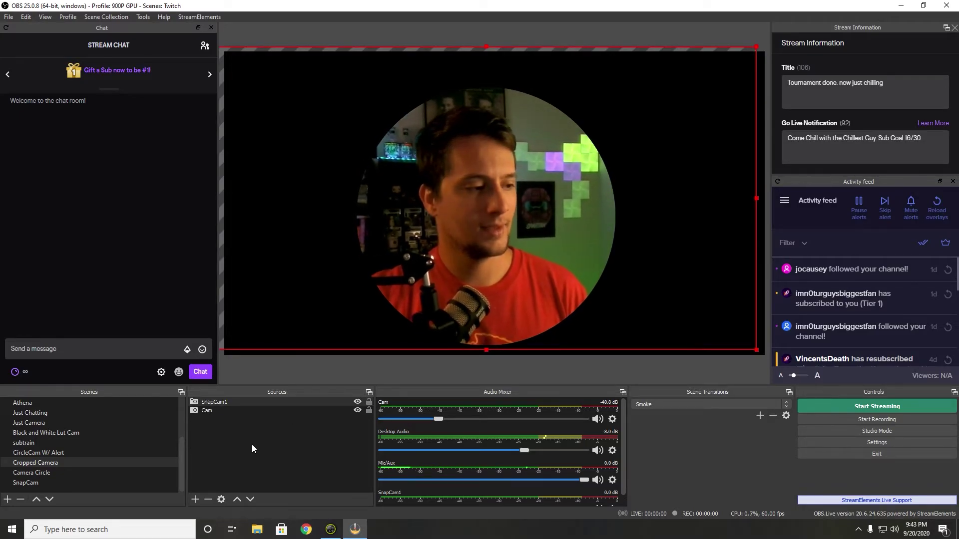
left_click_drag(450, 253, 441, 259)
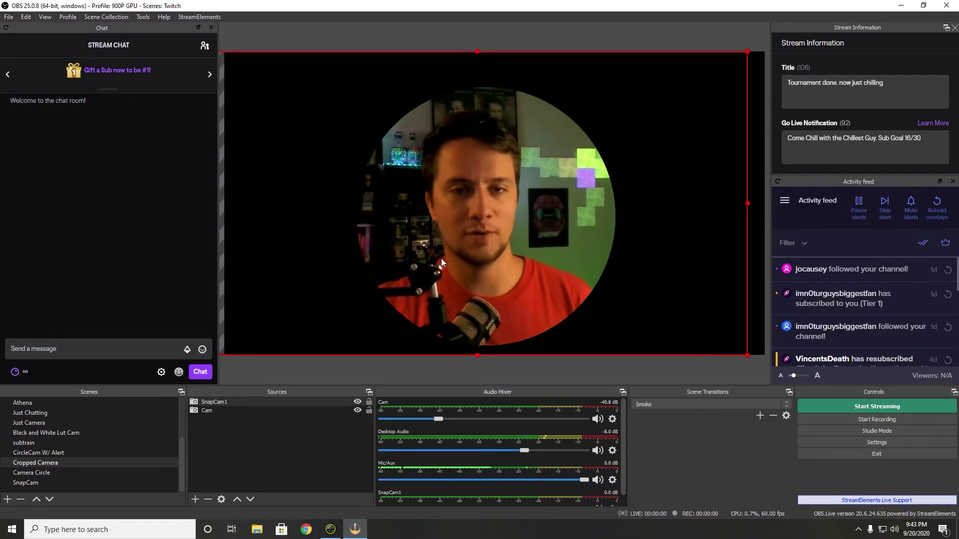
Switch to scene 1 and look at the Cropped Camera scene nested among its sources.
scroll(56, 465, "up", 2)
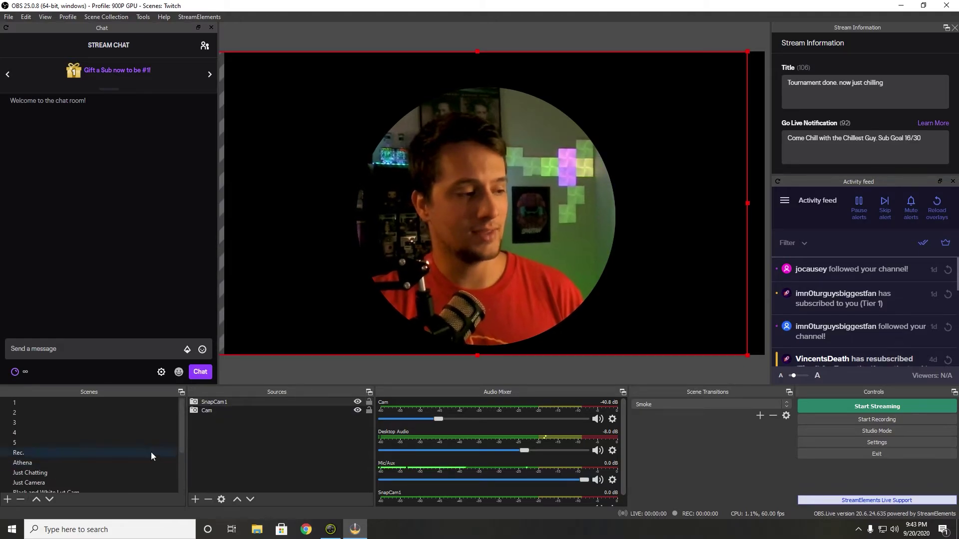
scroll(59, 478, "down", 2)
scroll(51, 473, "up", 2)
left_click(40, 402)
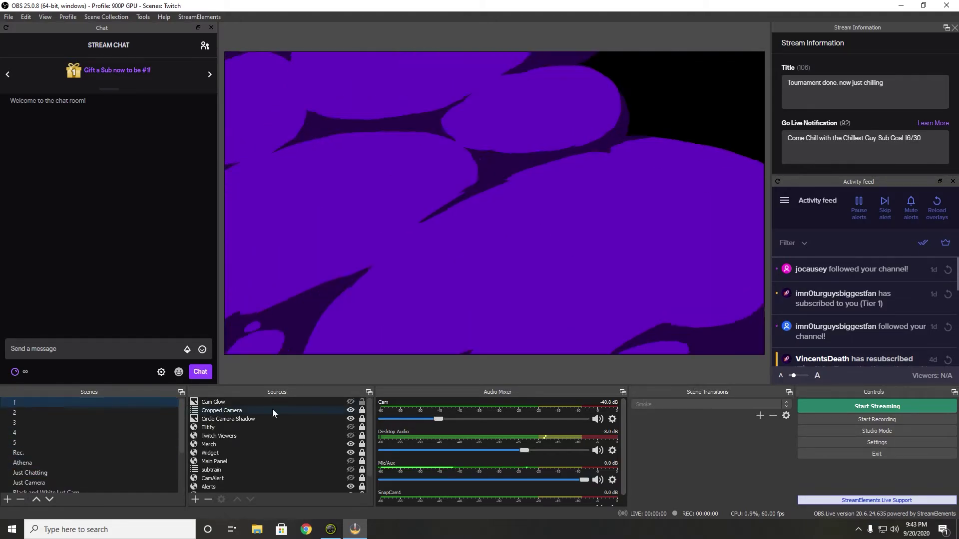